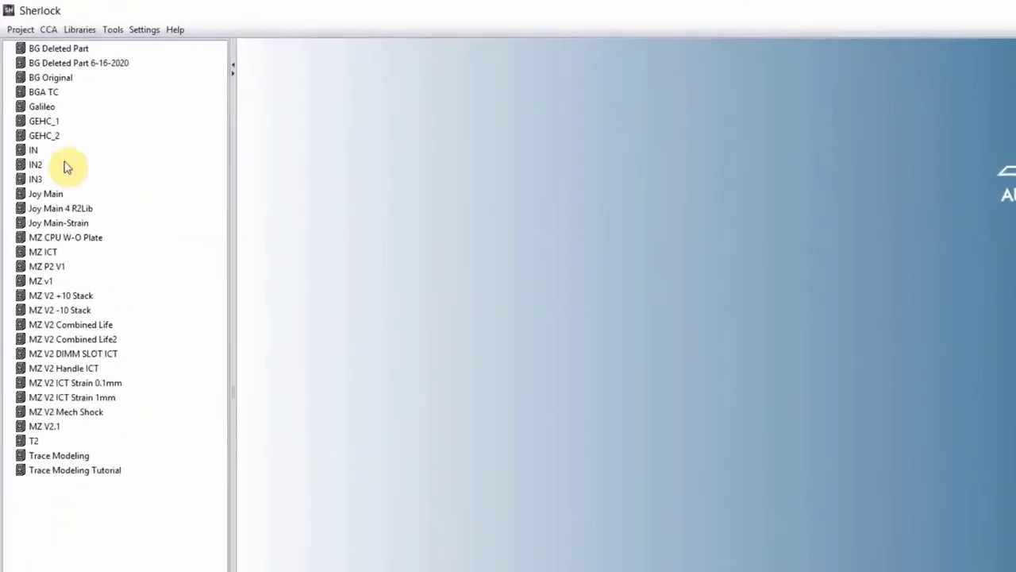
Start an ODB++ archive import from the Project menu and browse for the archive file
click(16, 22)
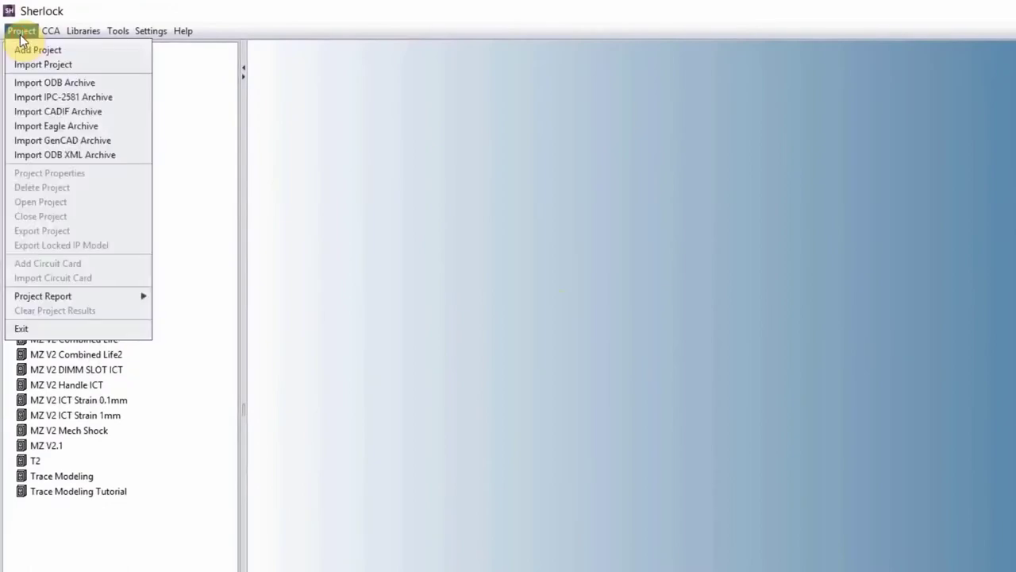
click(48, 83)
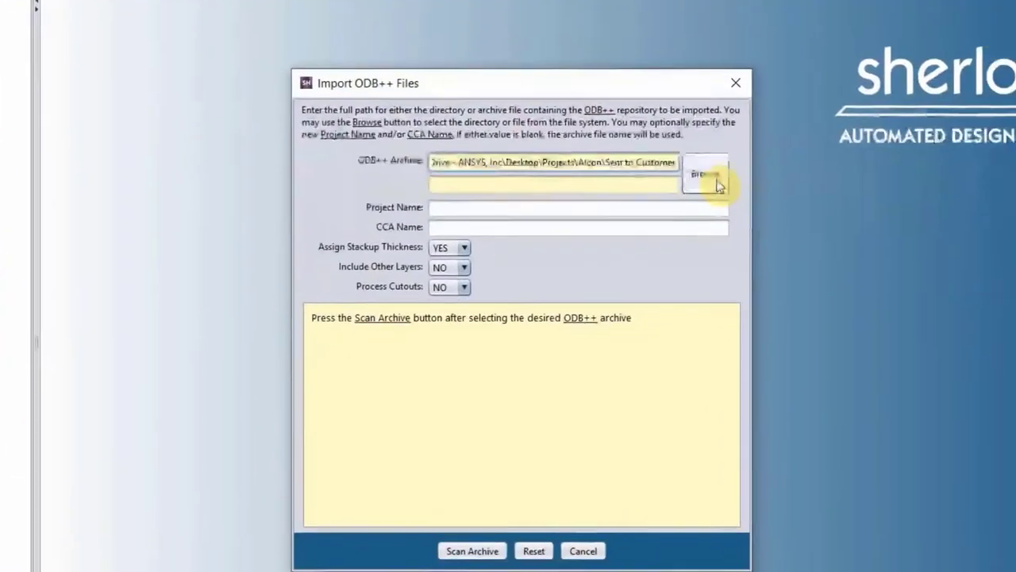
click(717, 185)
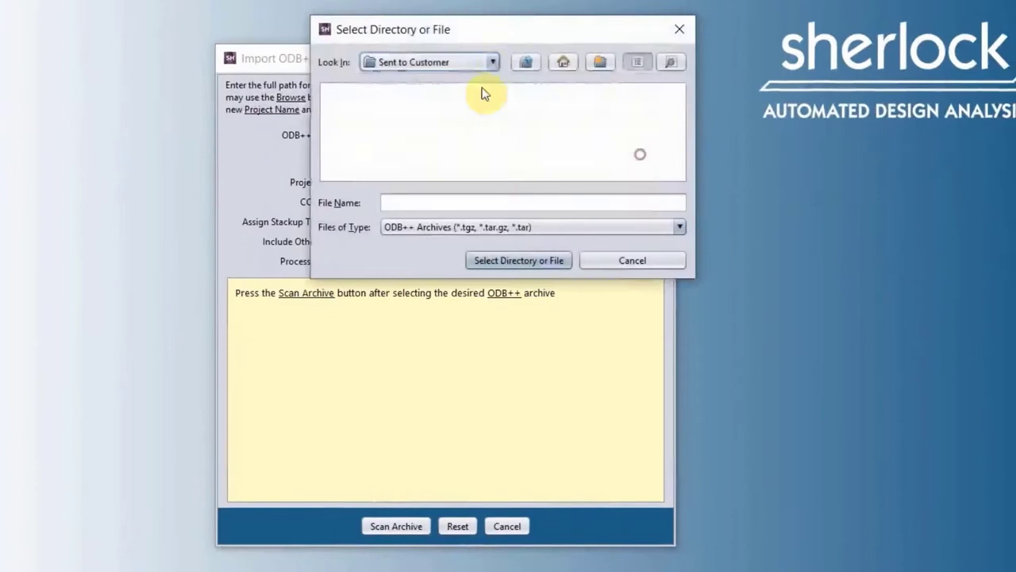
Navigate to the C:\Program Files\ANSYS Inc folder
click(563, 66)
click(473, 62)
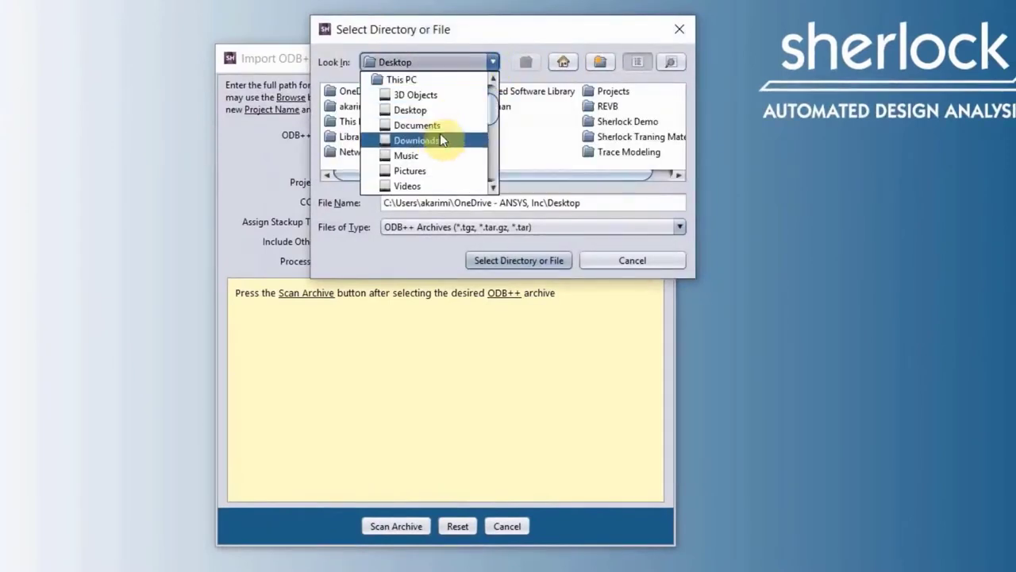
scroll(447, 137, down, 2)
click(439, 107)
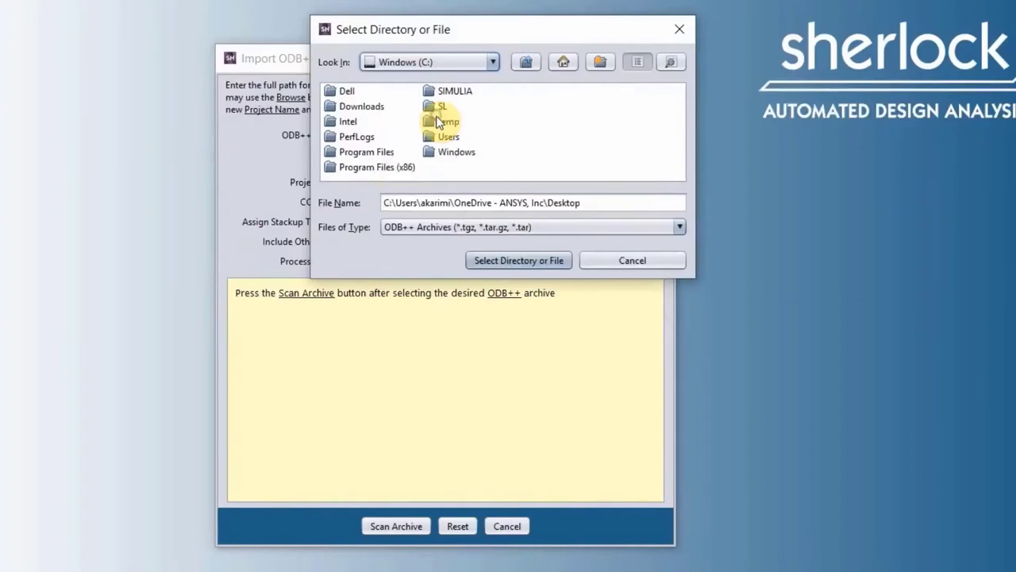
double_click(368, 151)
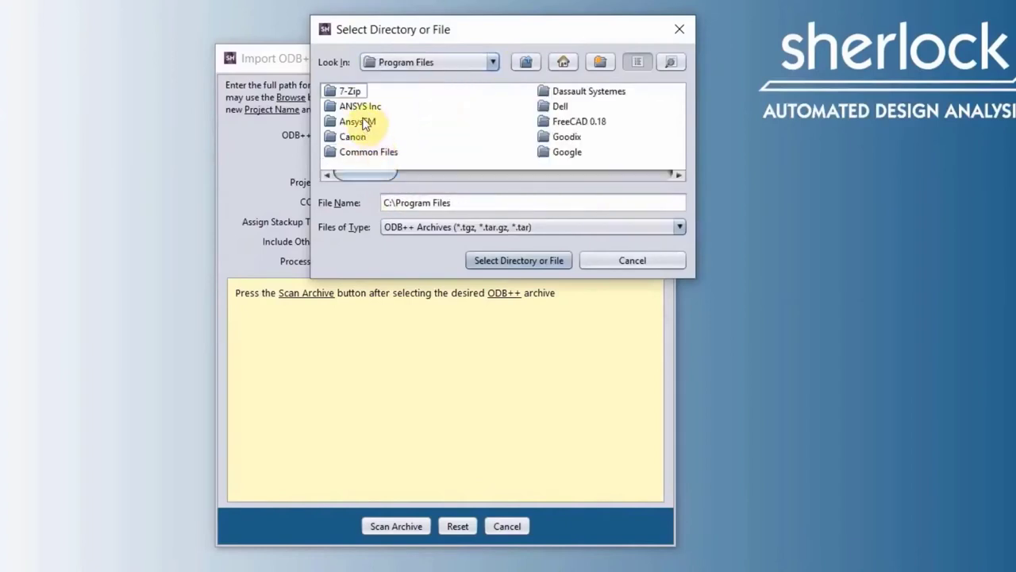
double_click(360, 106)
click(356, 141)
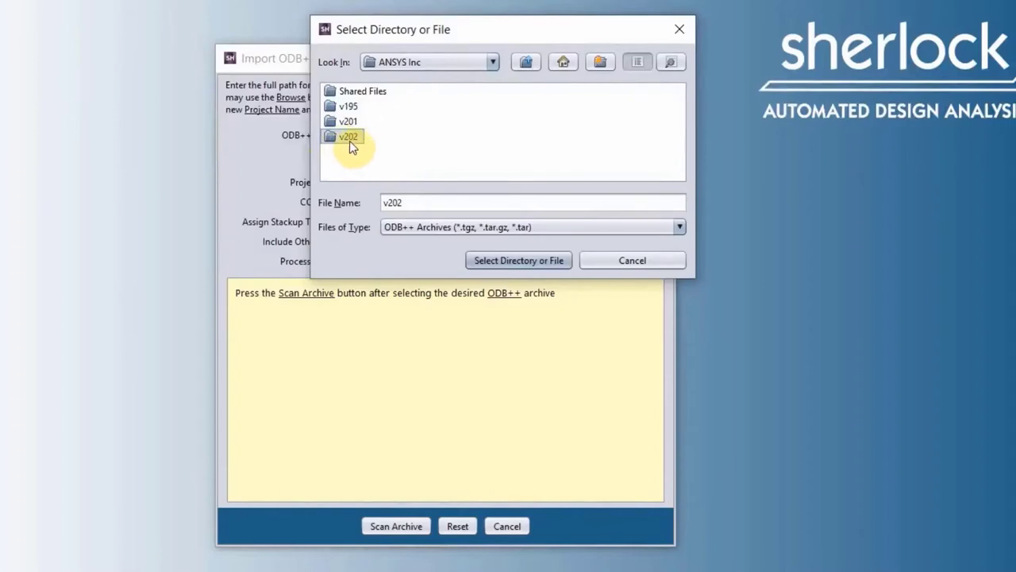
click(350, 141)
Go into v202\sherlock\tutorial and pick ODB++ Tutorial.tgz as the archive
double_click(331, 139)
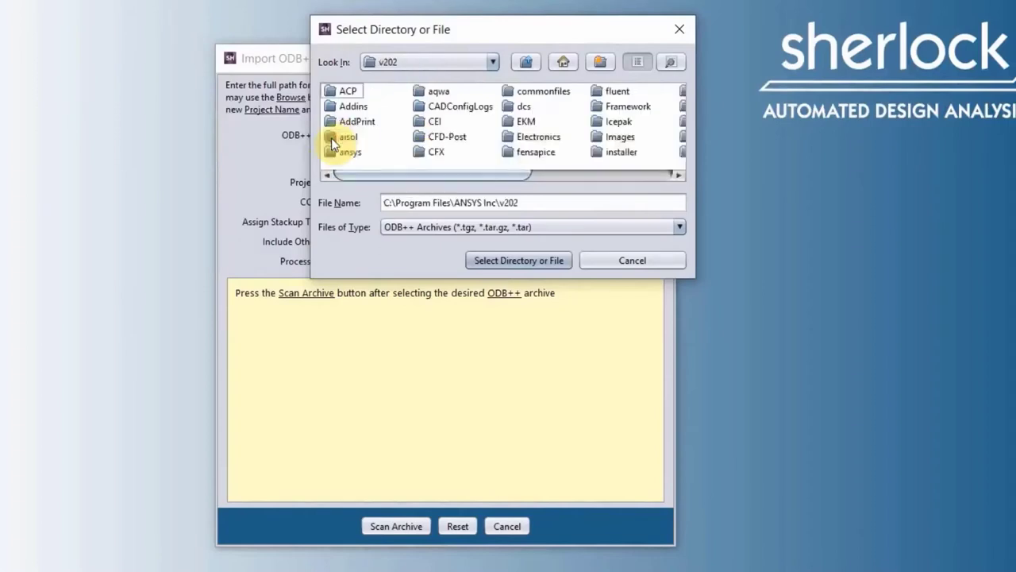
drag(452, 172, 628, 166)
double_click(544, 152)
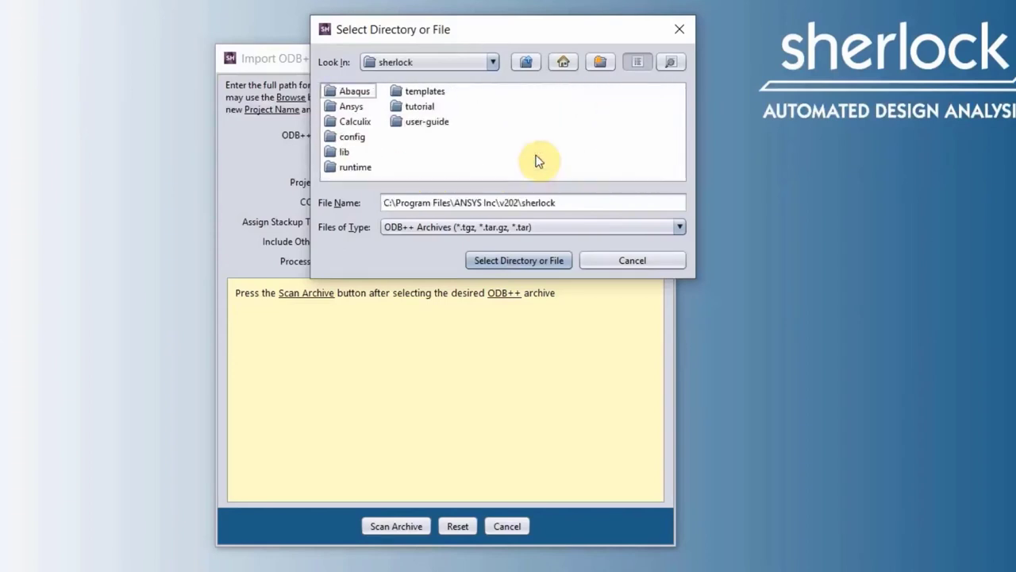
click(420, 105)
double_click(420, 104)
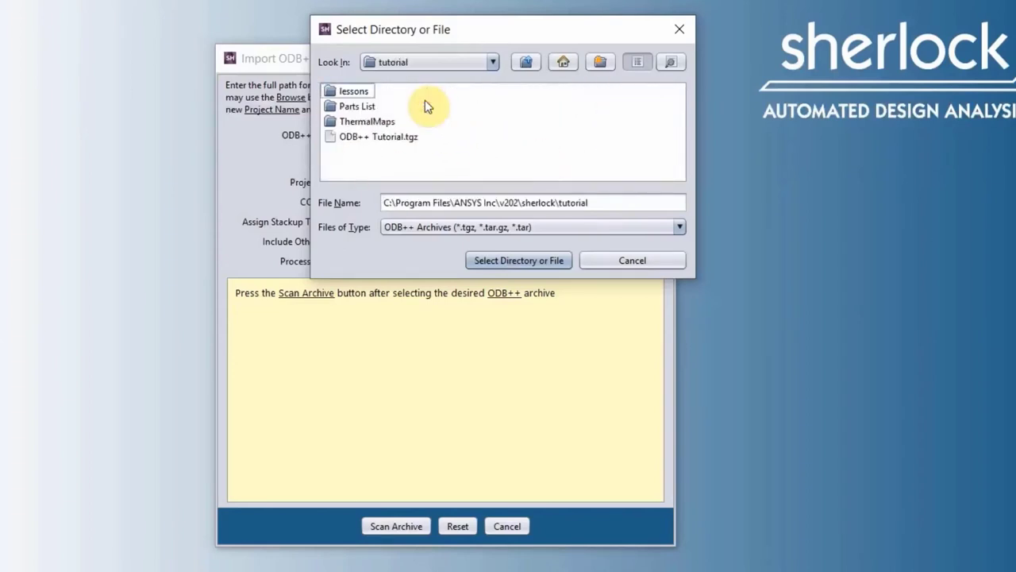
double_click(397, 139)
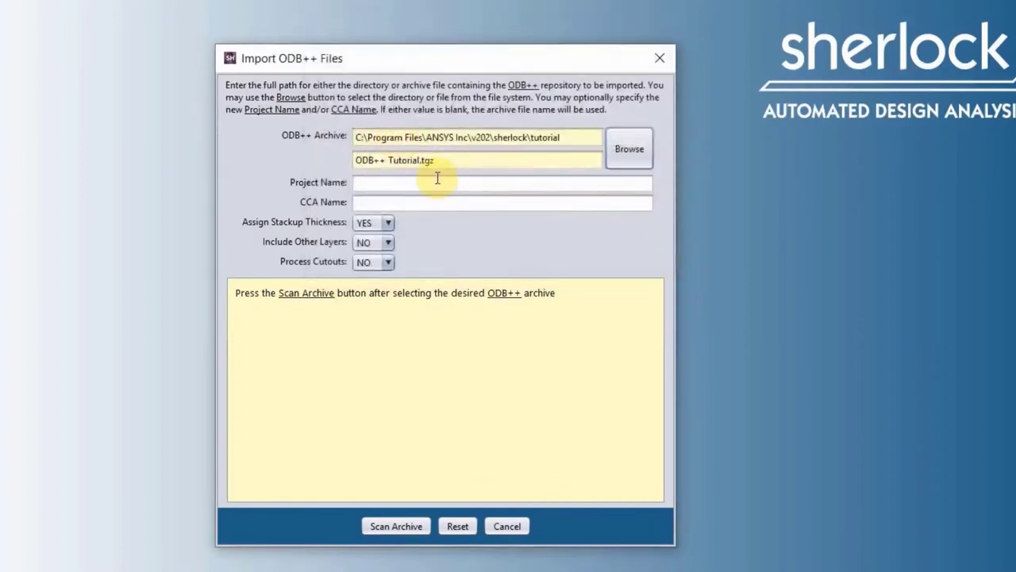
Enter Tutorial as the project name and PCB as the CCA name
click(437, 182)
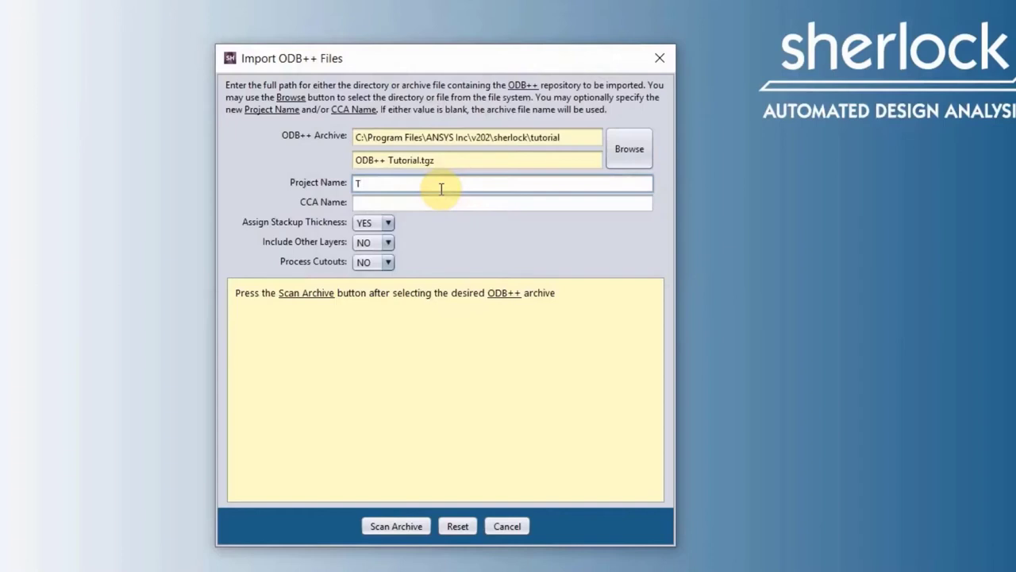
text(Tutorial)
click(388, 201)
text(P)
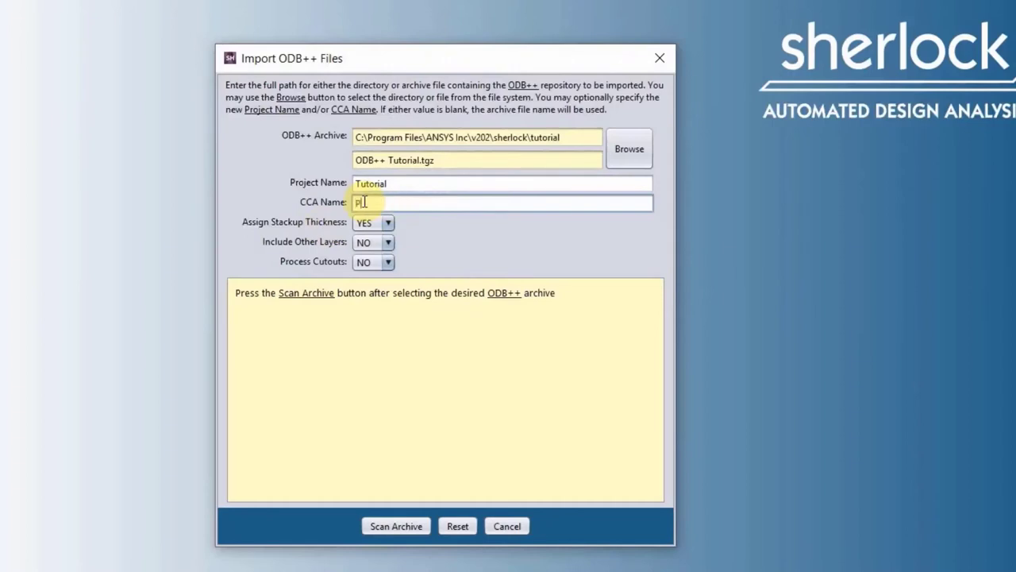
text(CB)
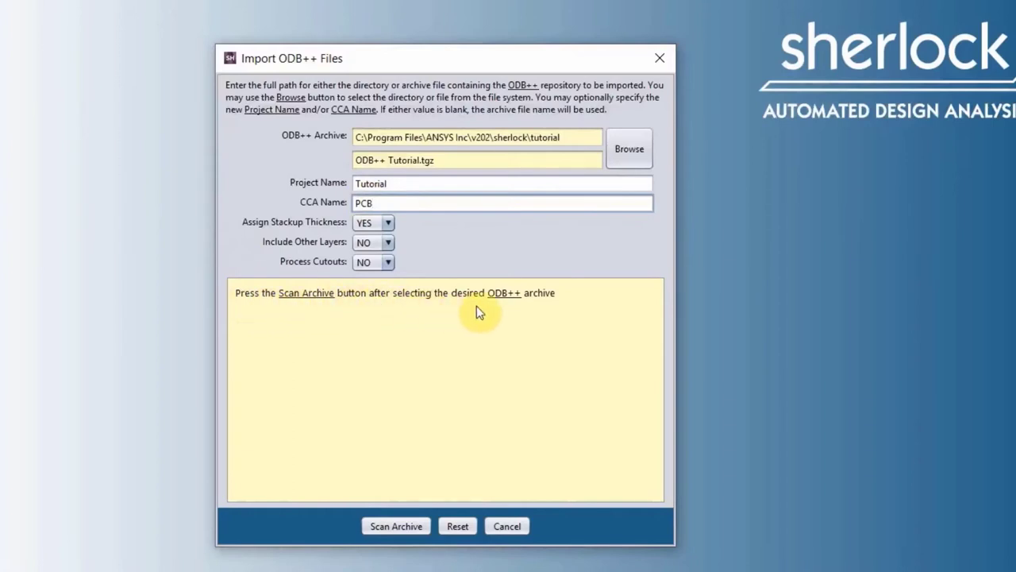
Scan the archive, accept the component property mapping, and review the listed import actions
click(382, 531)
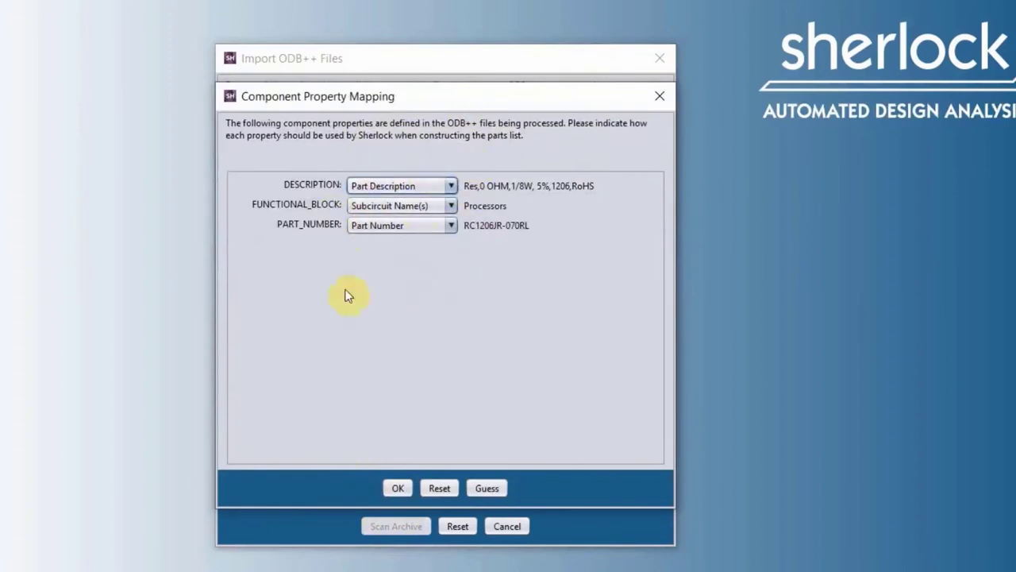
click(395, 488)
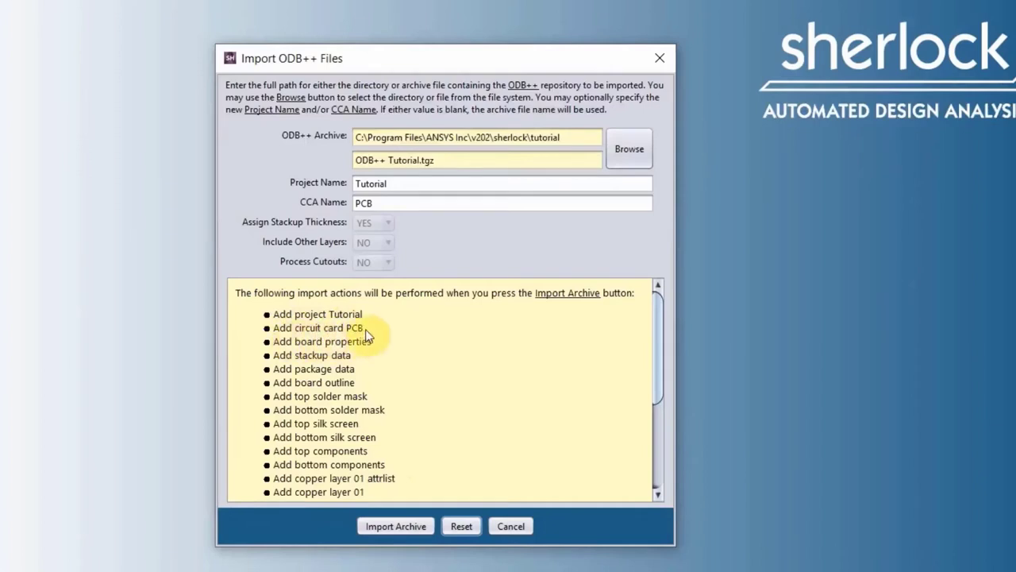
scroll(336, 344, down, 4)
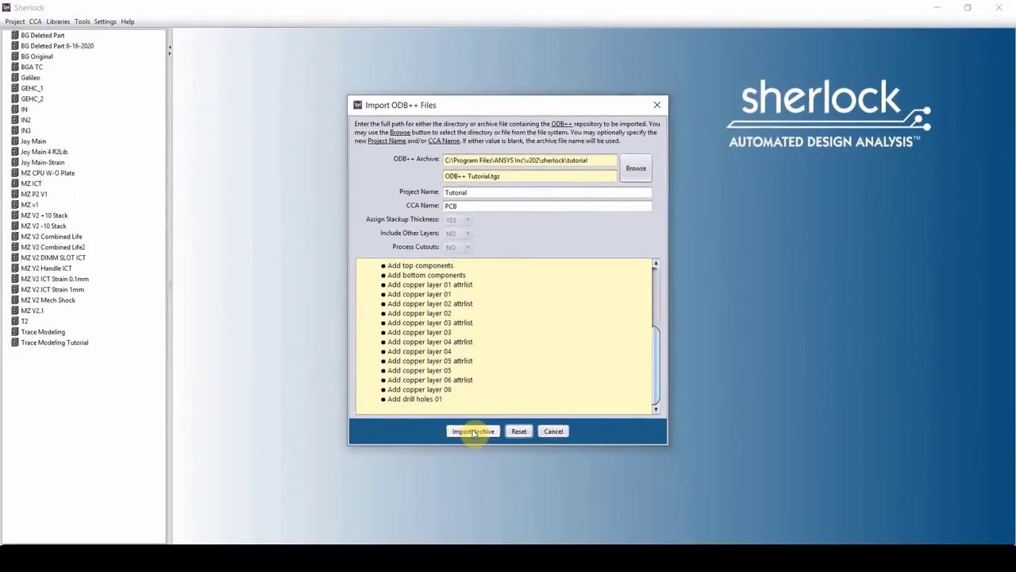
Import as project Tutorial, then collapse PCB's Inputs, Files, Analysis and Results folders and PCB itself
click(473, 431)
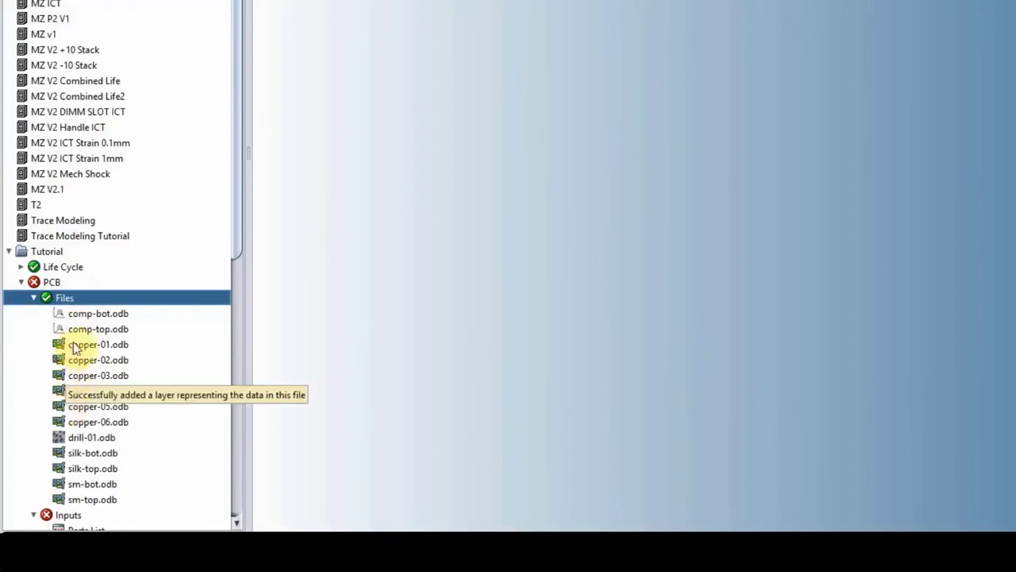
scroll(82, 343, down, 9)
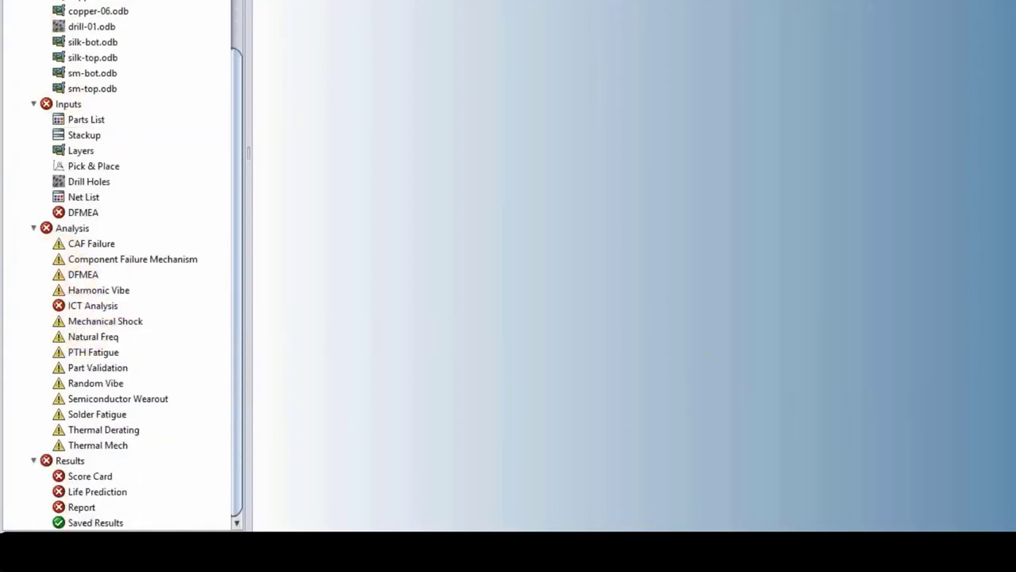
click(32, 104)
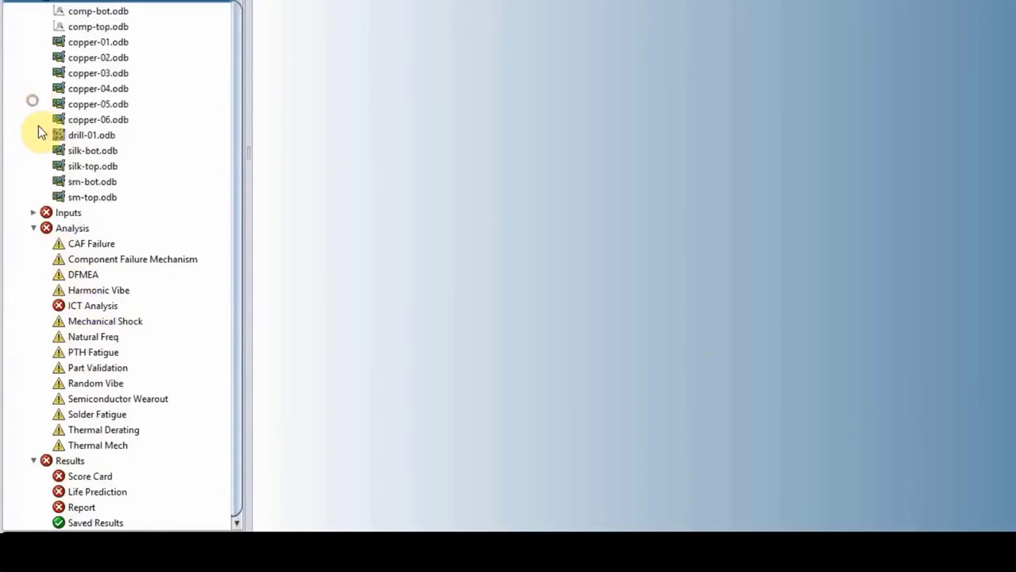
click(34, 3)
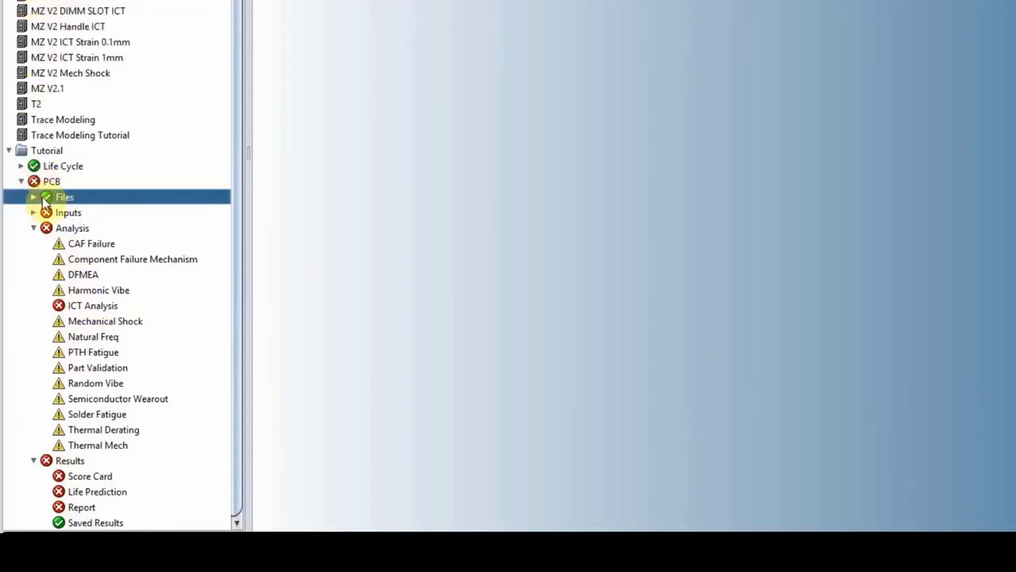
click(33, 228)
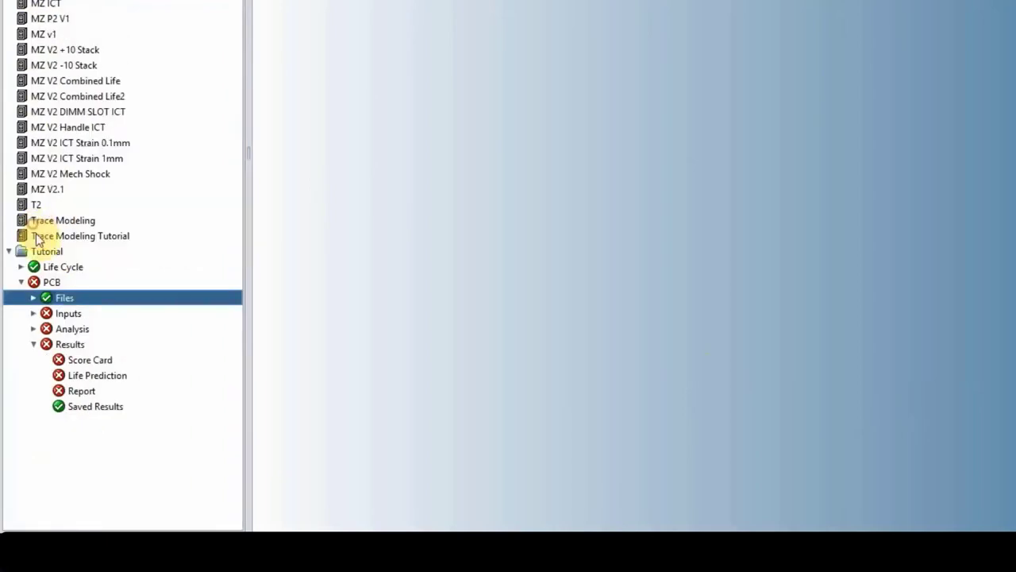
click(33, 344)
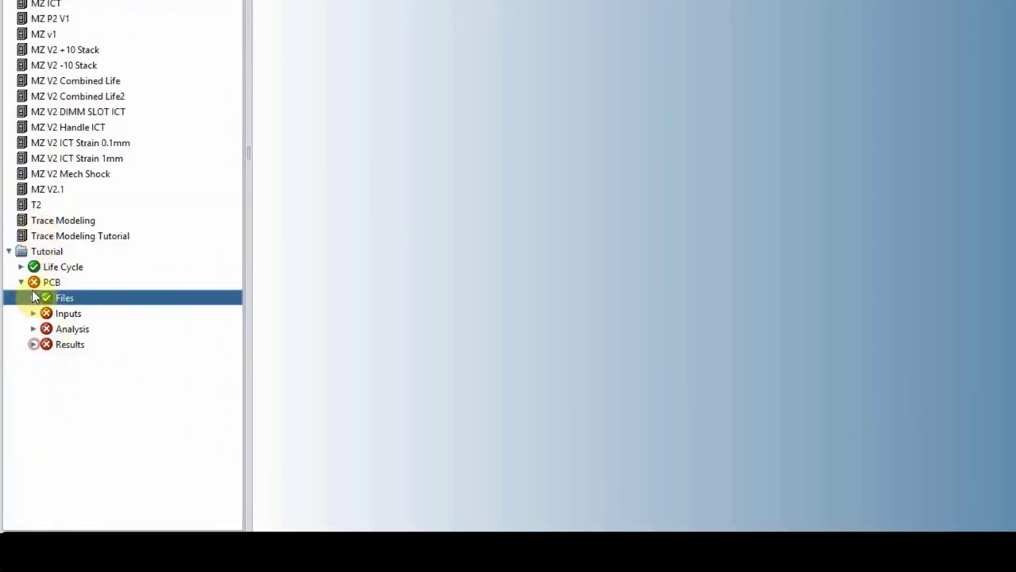
click(24, 282)
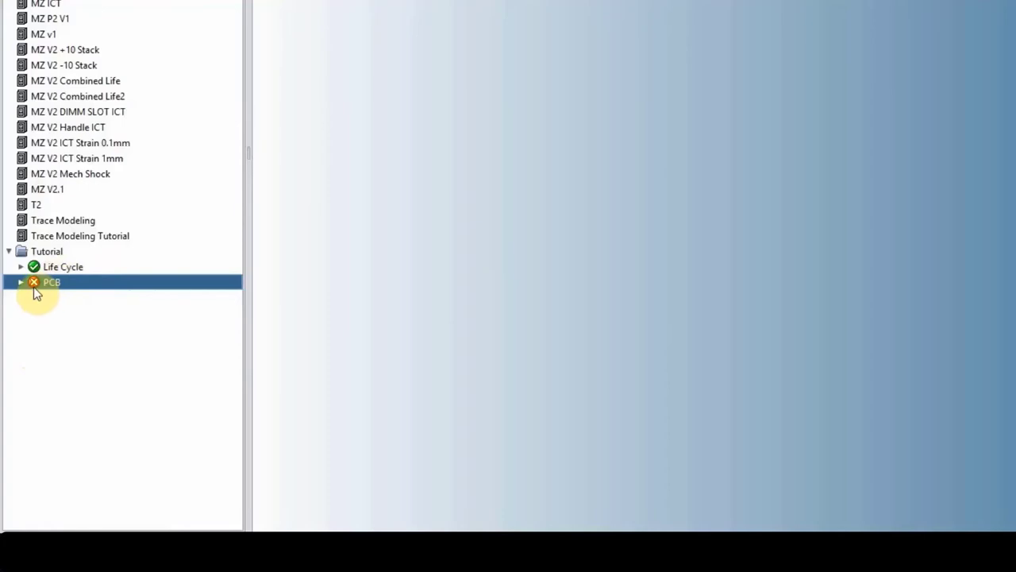
mouse_move(34, 289)
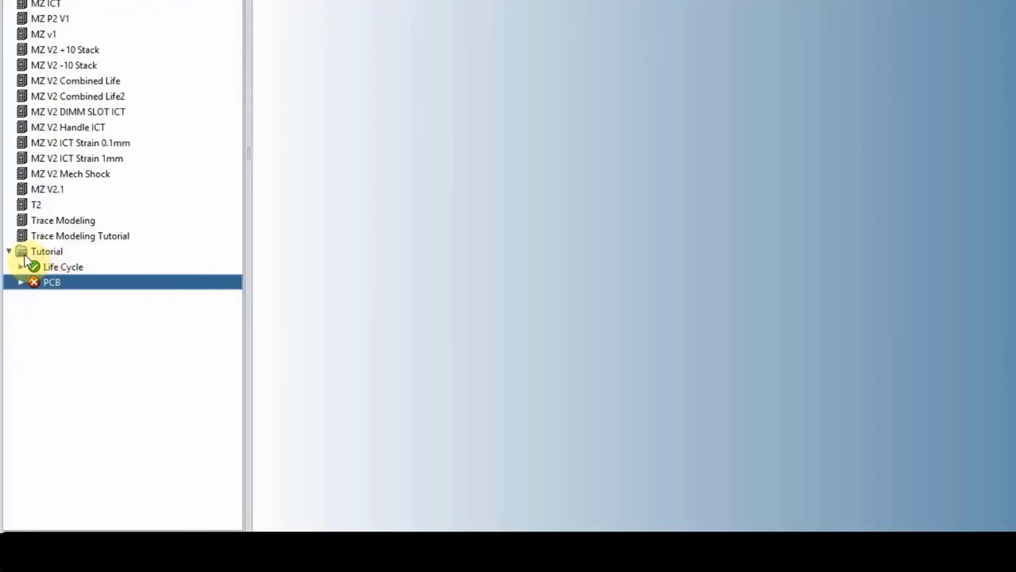
Open Tutorial's Project Properties and inspect its name and description fields
right_click(26, 252)
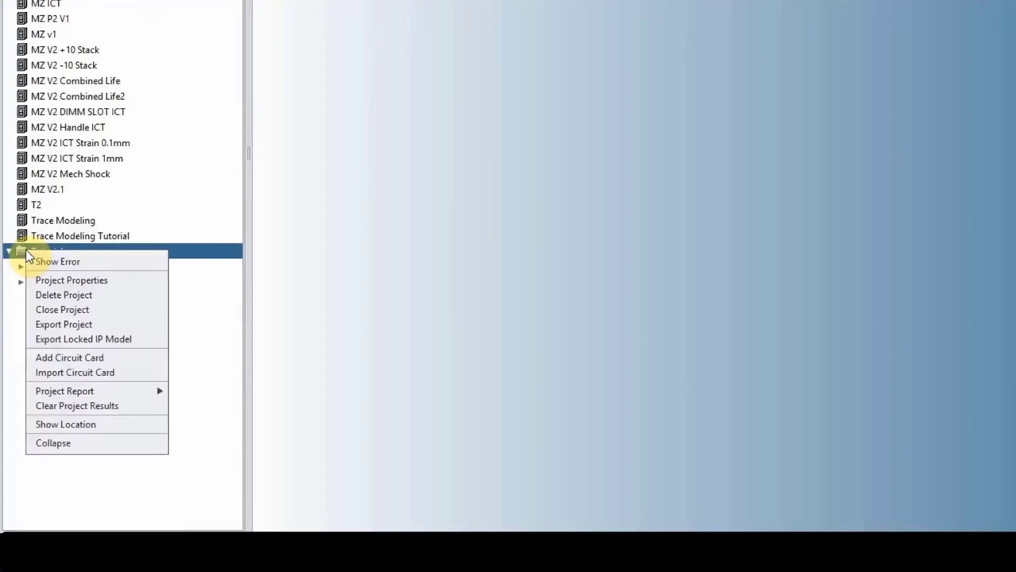
click(68, 280)
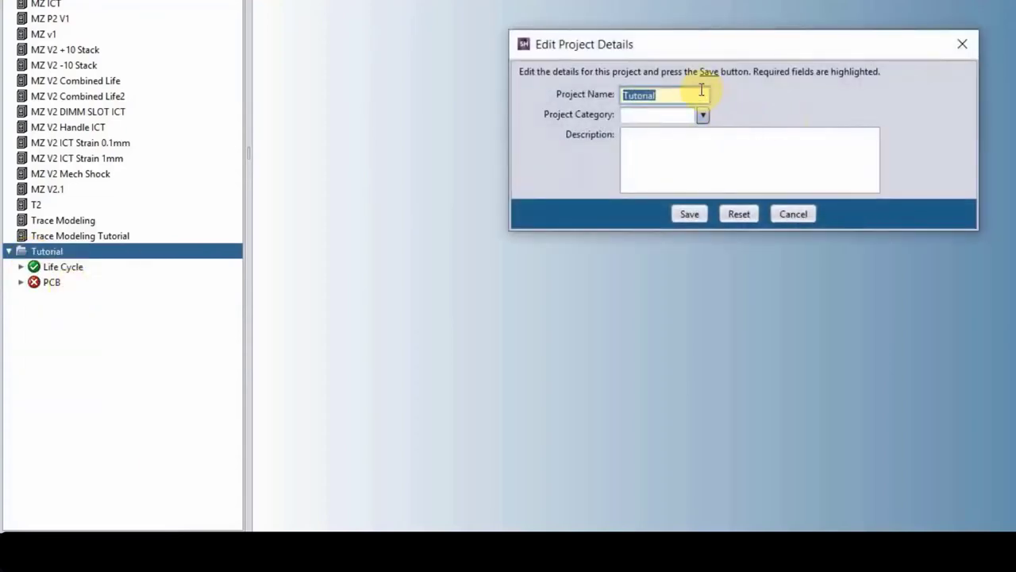
click(677, 136)
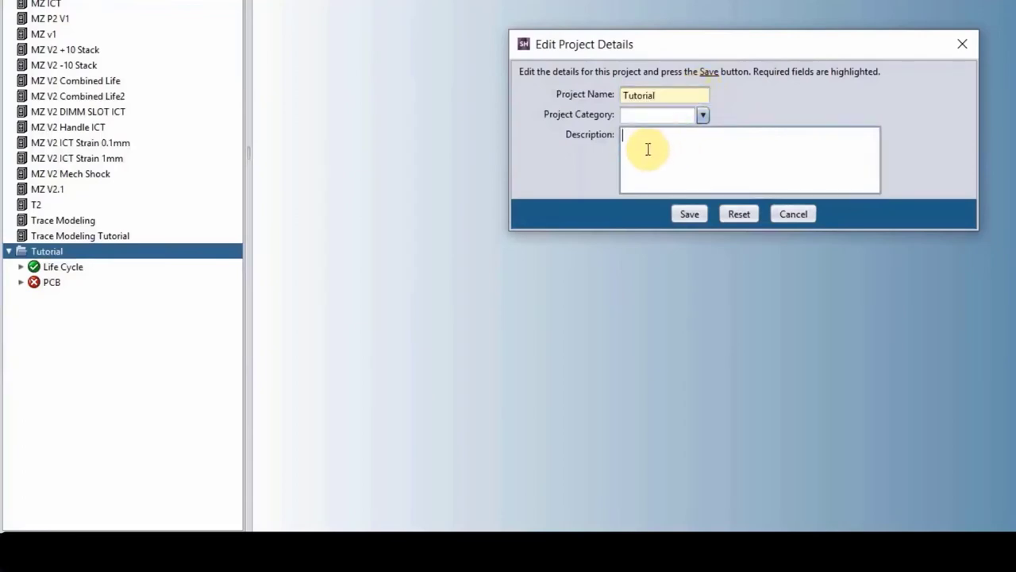
double_click(669, 93)
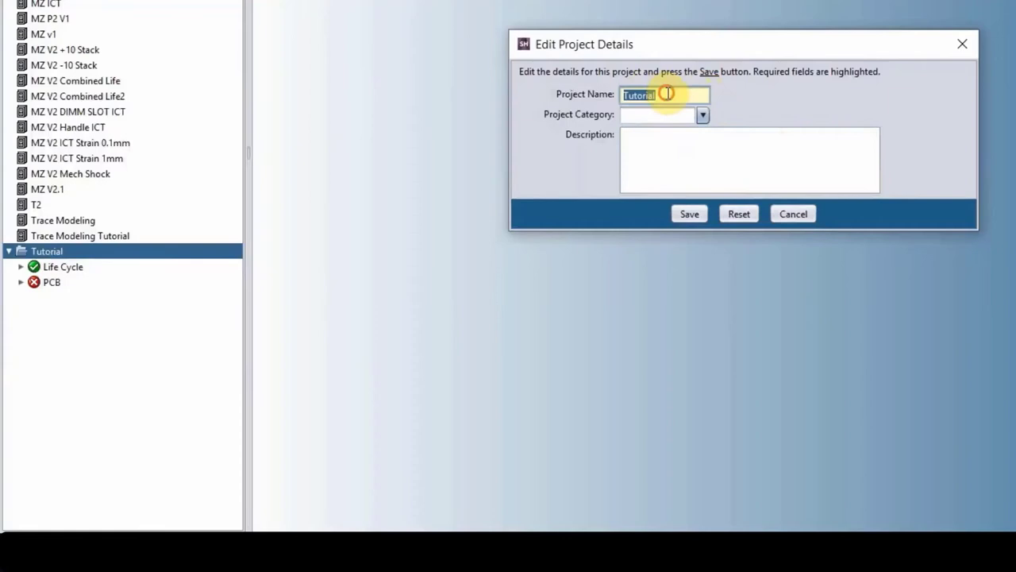
click(656, 152)
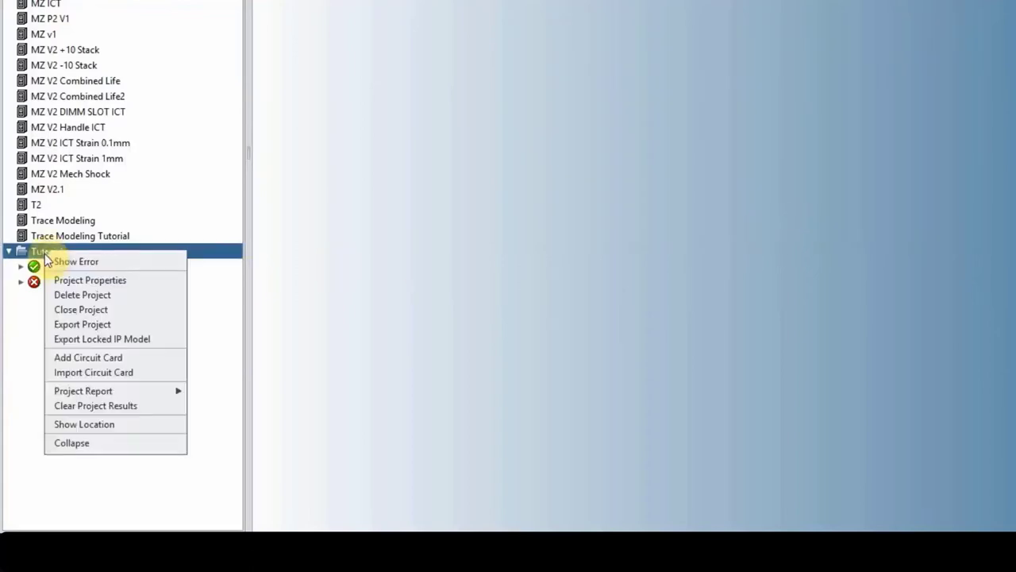
Close the Tutorial project, then select the Trace Modeling and Tutorial projects in the tree
click(61, 311)
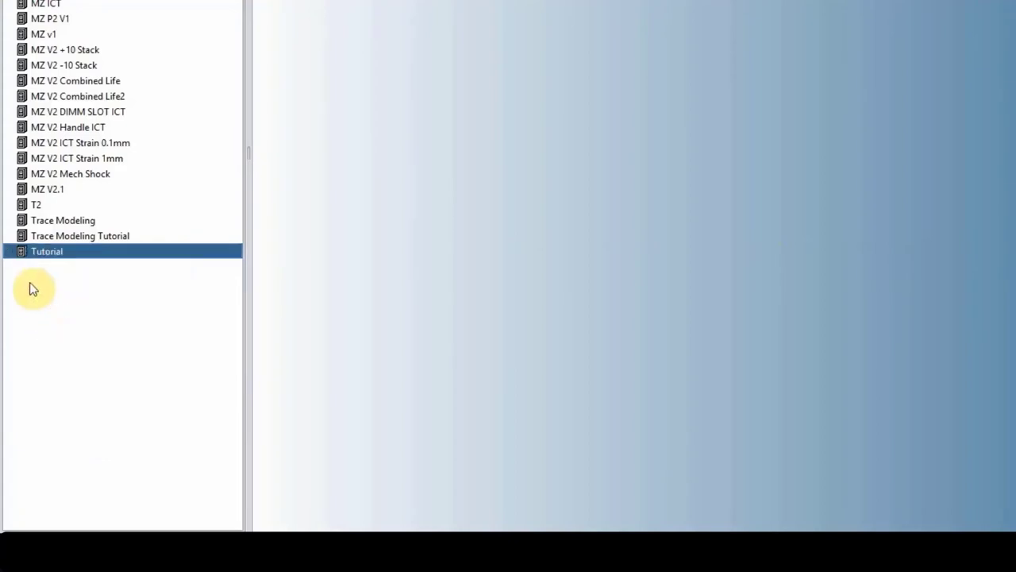
click(31, 237)
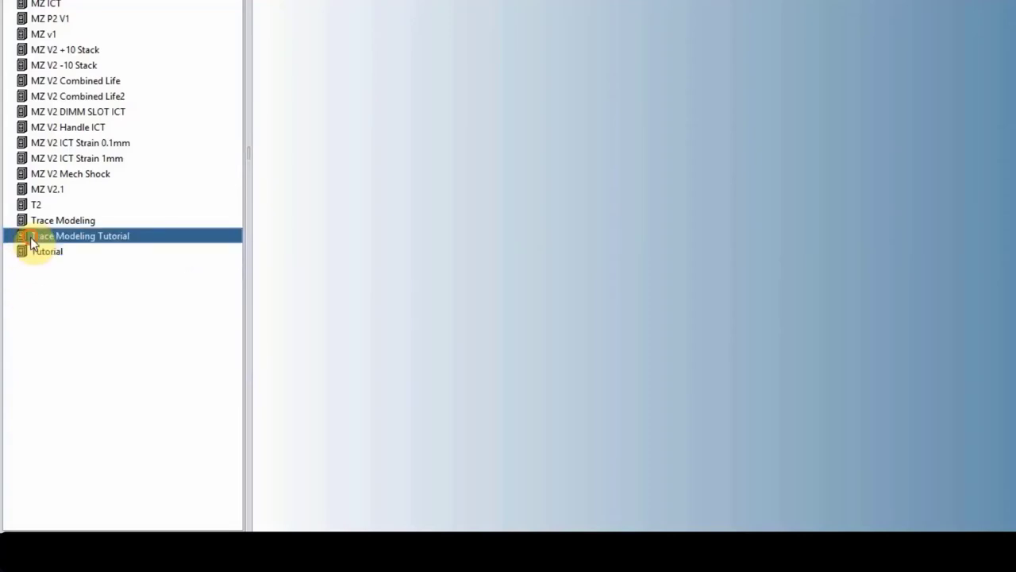
click(32, 251)
click(29, 238)
click(27, 221)
click(36, 241)
click(32, 252)
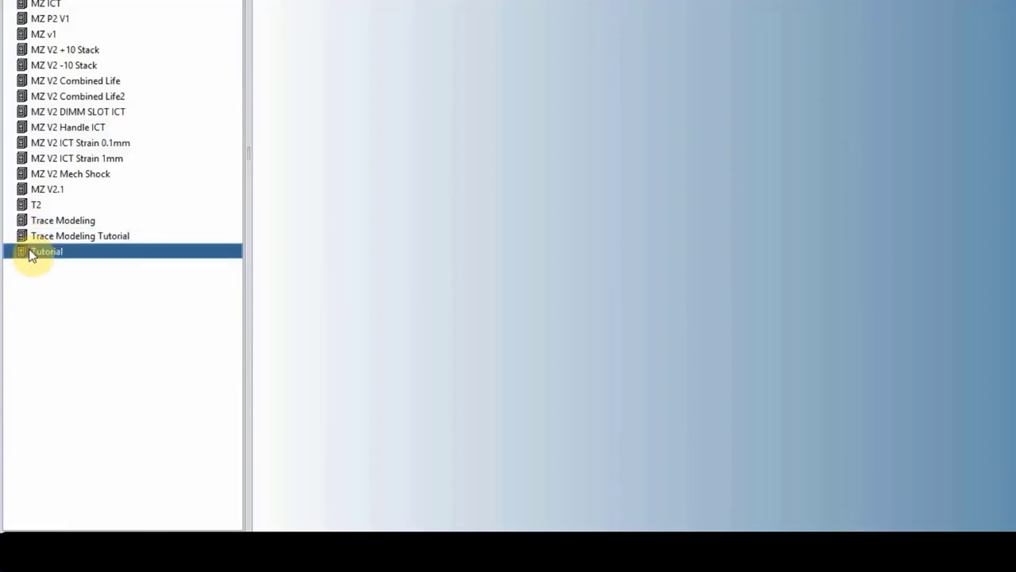
Reopen Tutorial and close the Trace Modeling Tutorial project from its context menu
double_click(40, 257)
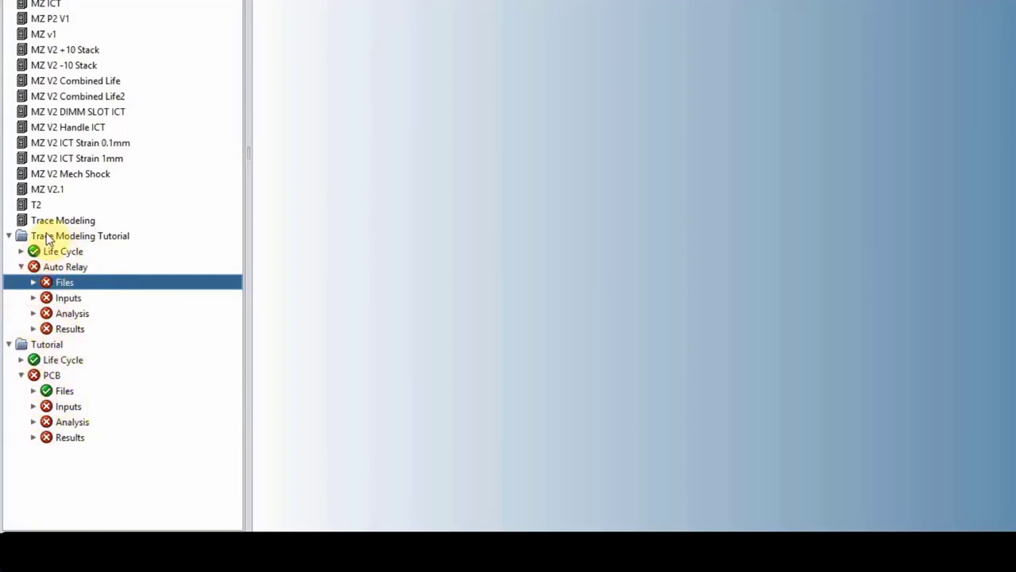
right_click(46, 236)
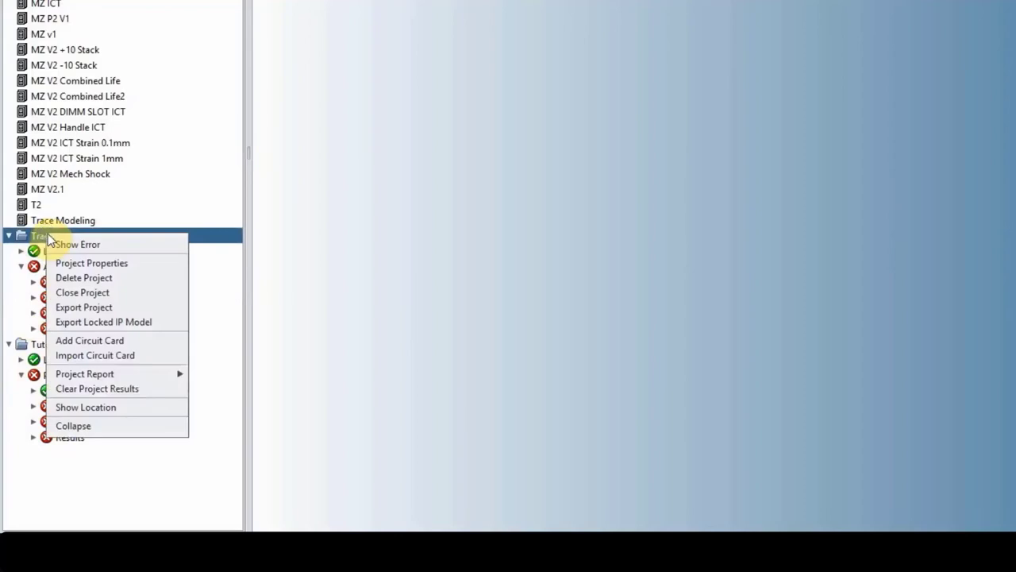
click(73, 292)
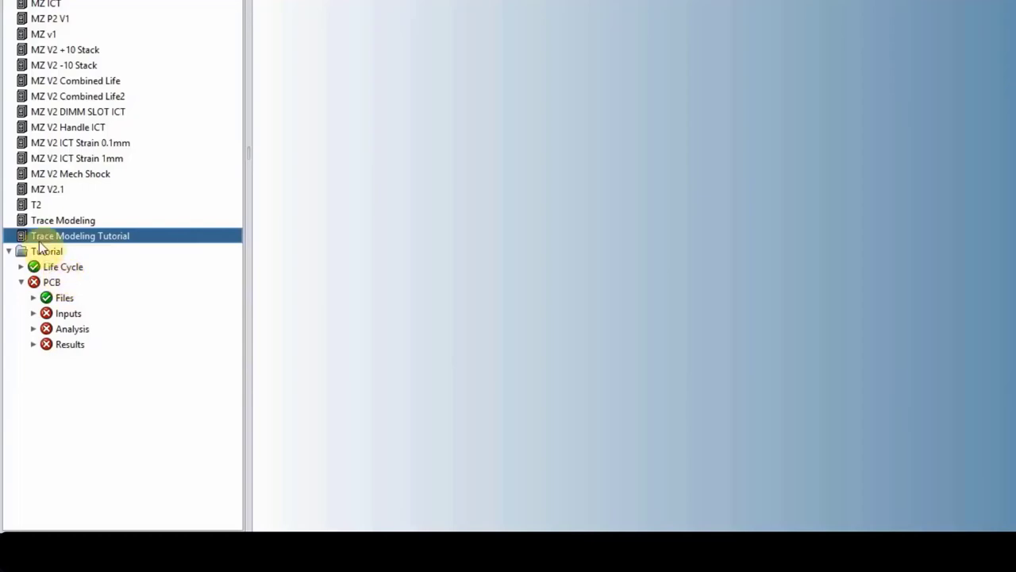
click(39, 251)
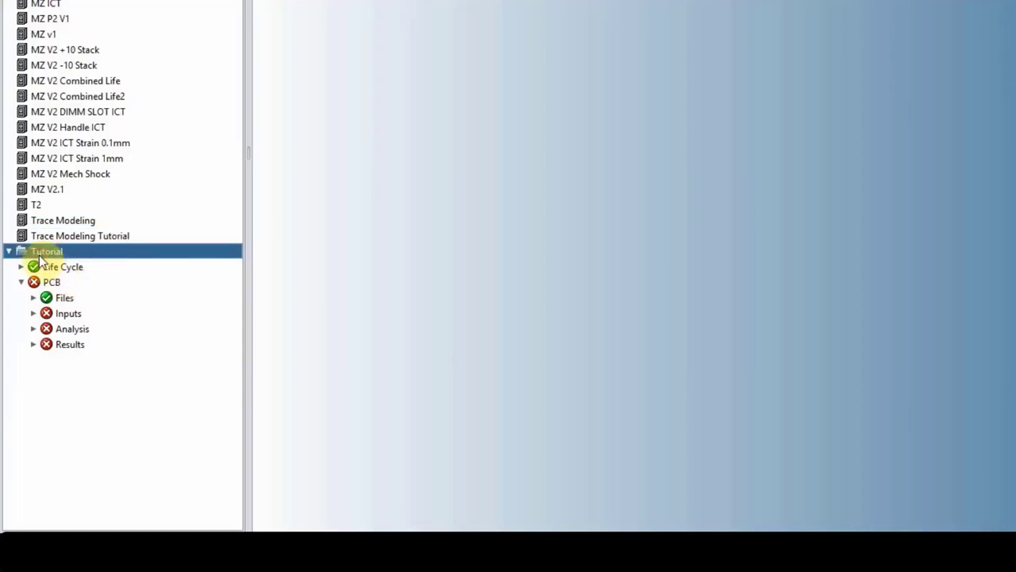
right_click(39, 254)
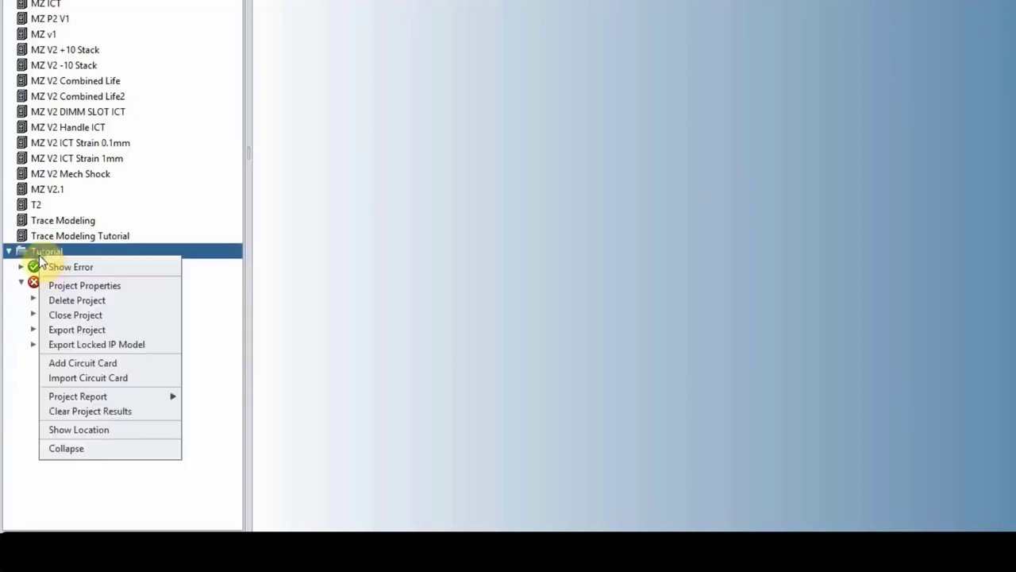
click(77, 329)
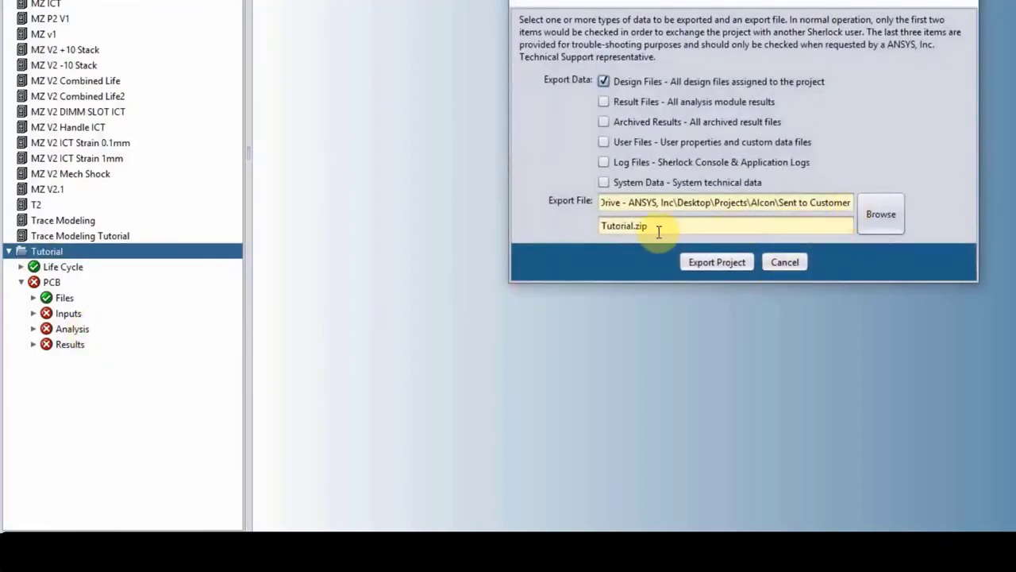
click(789, 263)
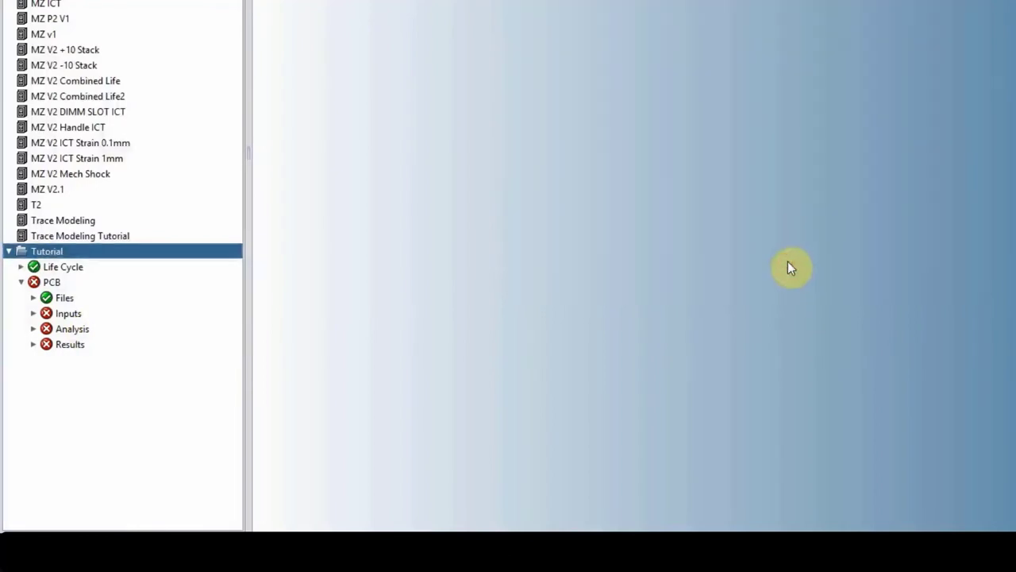
Show the Tutorial project's context menu in the project tree
right_click(30, 251)
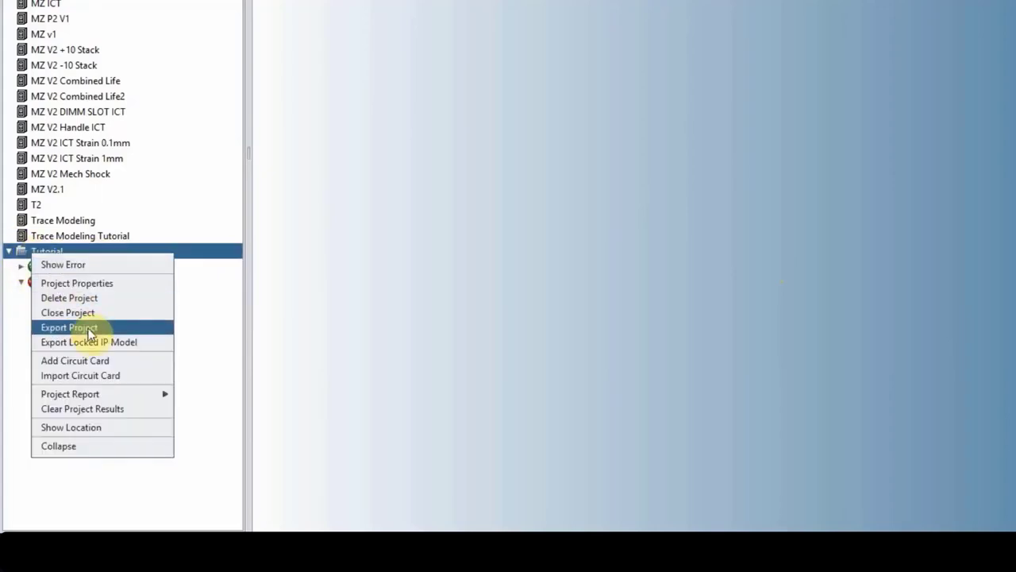